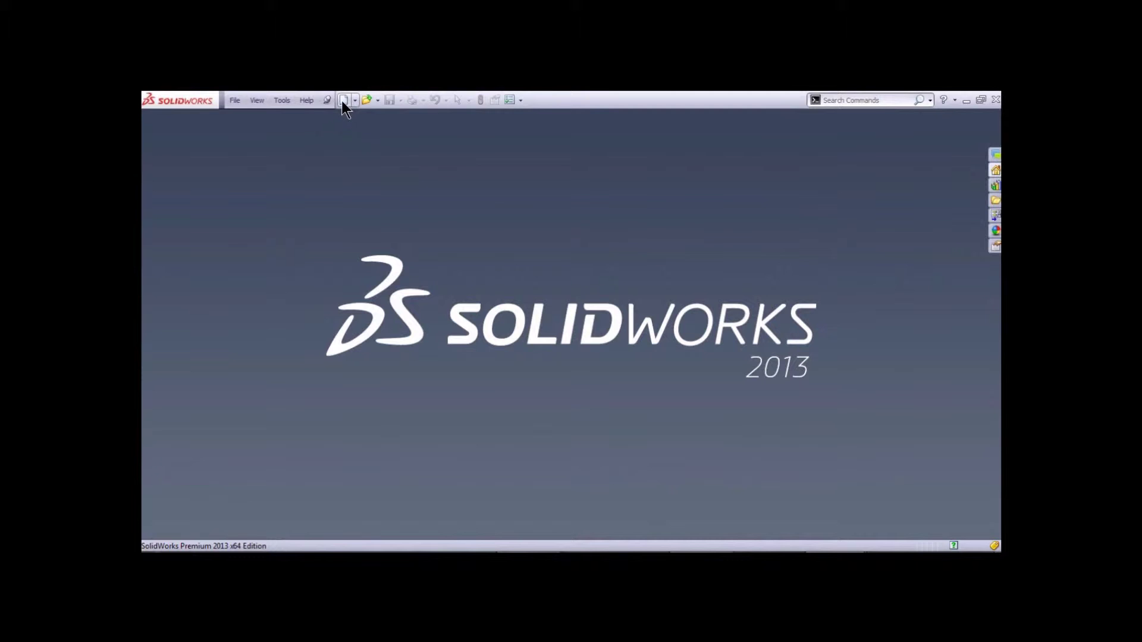
- Start creating a new document
click(342, 105)
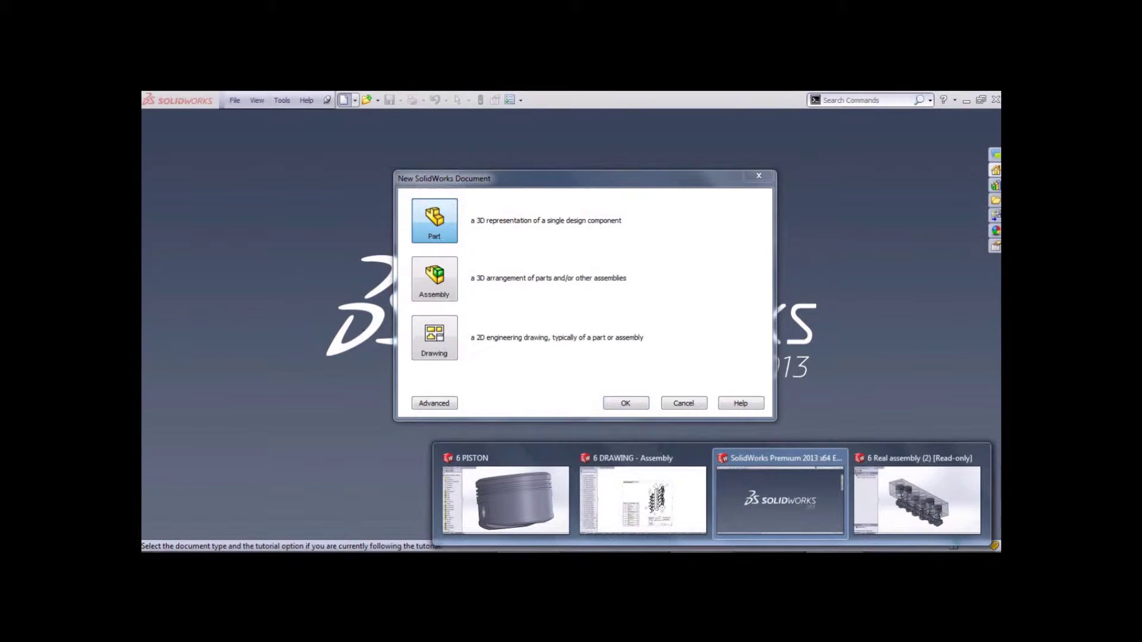
- Switch to the 6 PISTON part and examine its skirt, open underside, pin bosses and crown
click(514, 501)
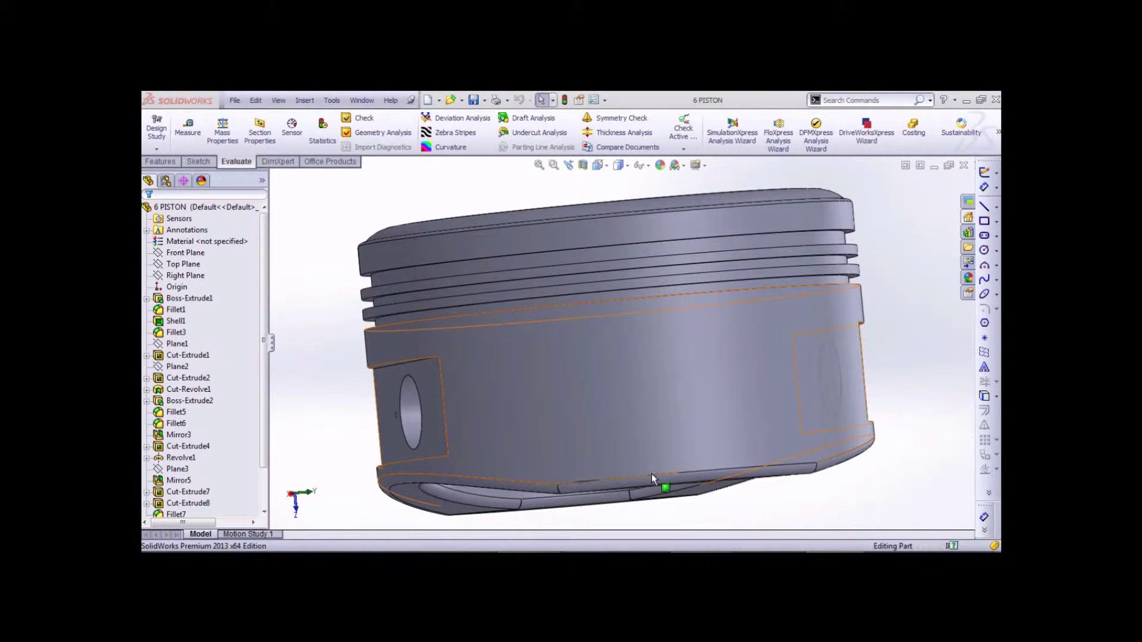
middle_drag(652, 473, 512, 303)
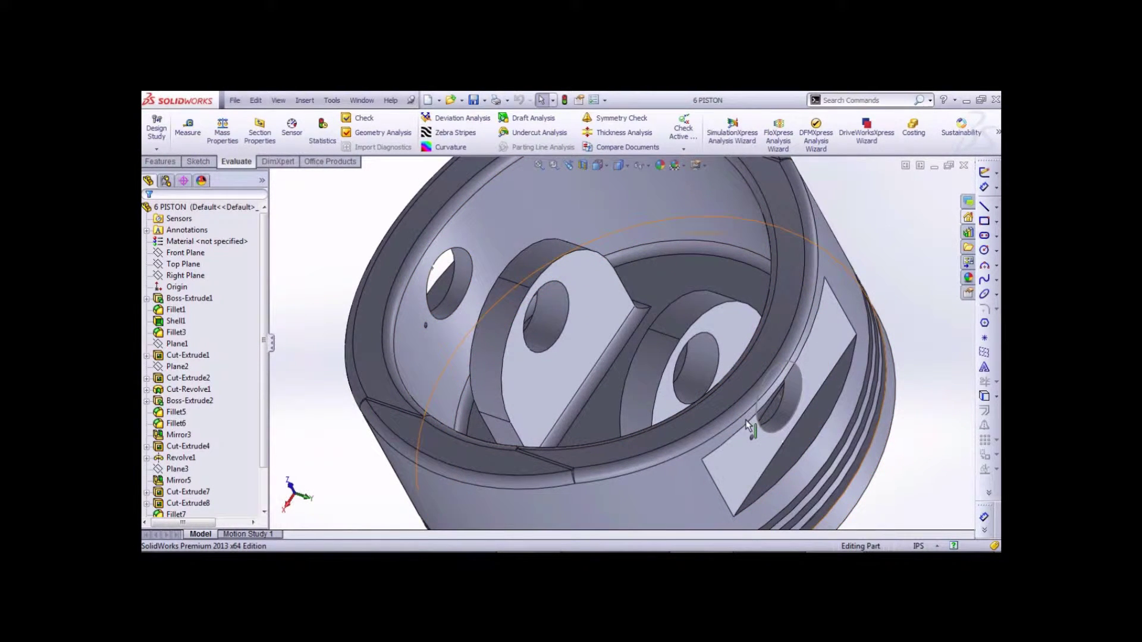
middle_drag(541, 367, 556, 479)
scroll(618, 347, up, 5)
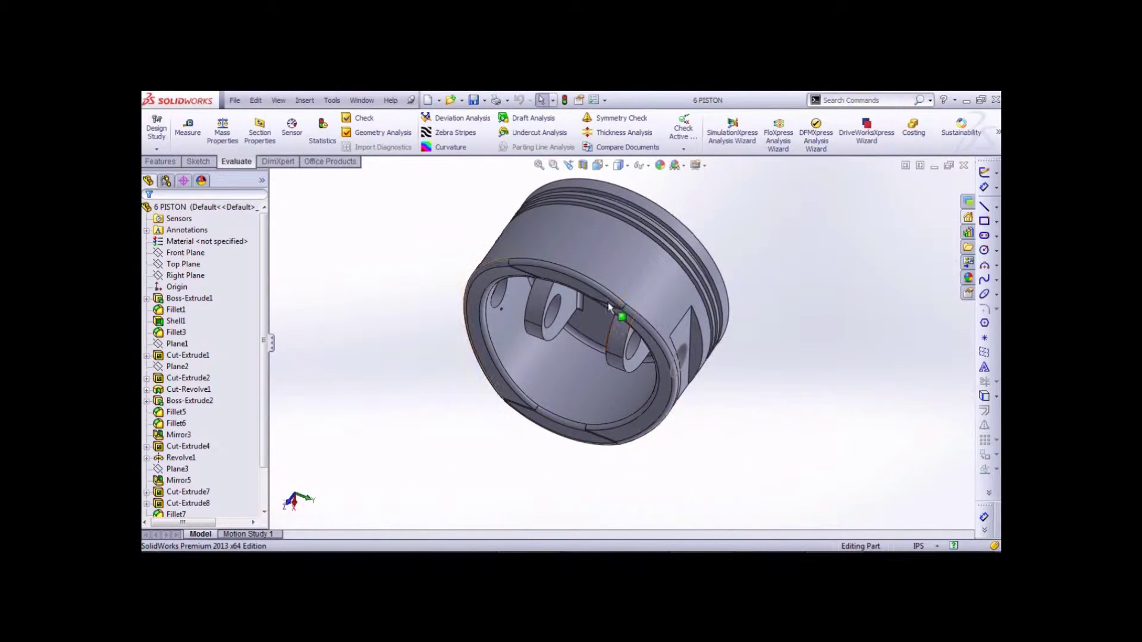
middle_drag(548, 347, 550, 391)
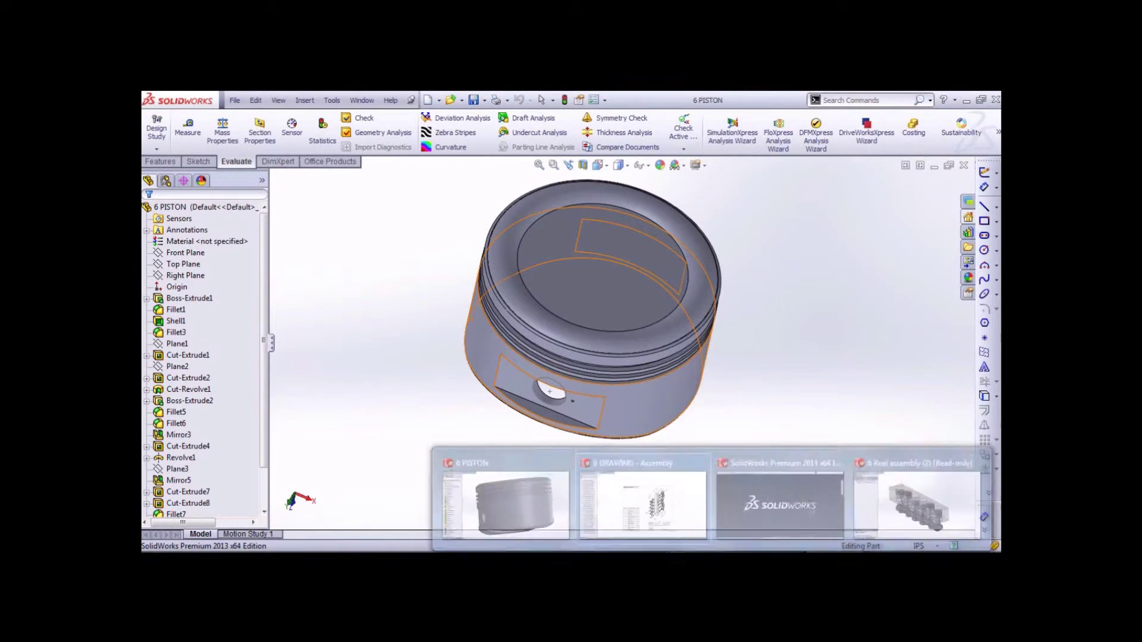
- Switch to the 6 Real assembly (2) and rotate the crankshaft by its end web to move the pistons
click(915, 511)
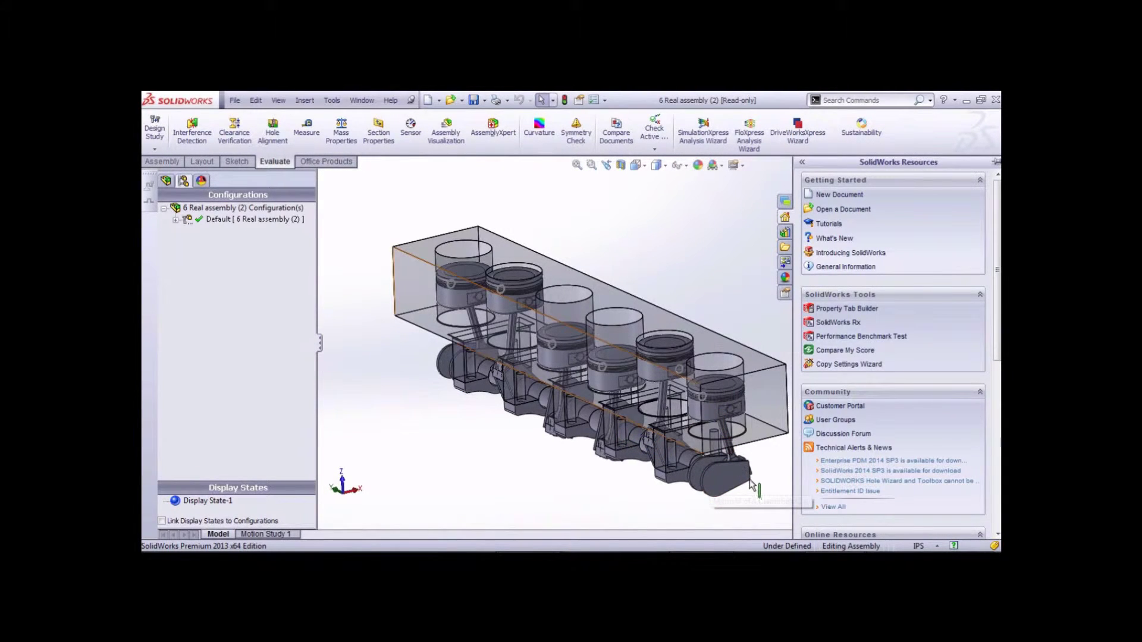
click(746, 501)
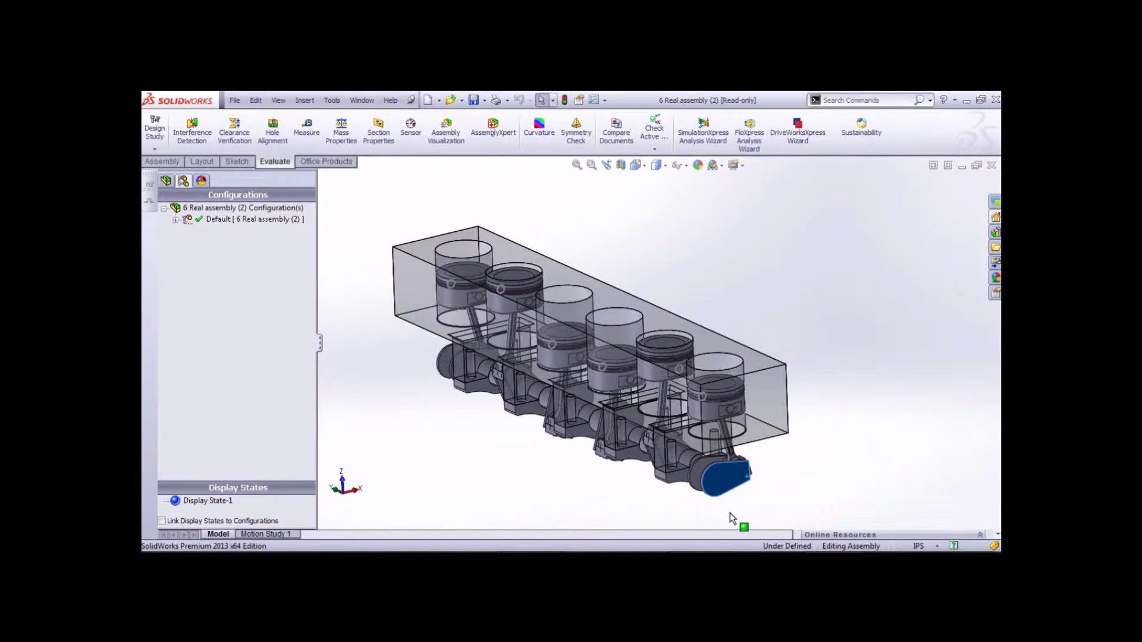
mouse_move(730, 513)
mouse_down()
mouse_move(668, 518)
mouse_move(616, 482)
mouse_move(646, 386)
mouse_move(753, 392)
mouse_move(844, 463)
mouse_move(768, 511)
mouse_move(676, 519)
mouse_move(656, 455)
mouse_move(724, 408)
mouse_move(752, 415)
mouse_move(290, 253)
mouse_move(256, 226)
mouse_up()
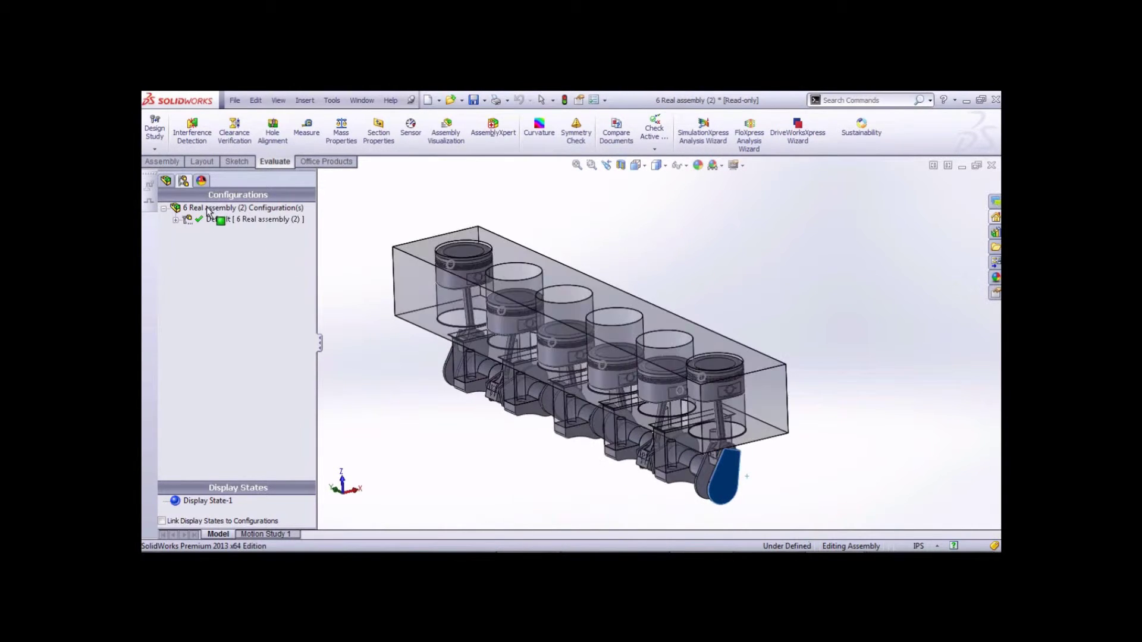
- Explode the assembly with its stored exploded view ExplView2 and return to the window with the new-document choice
click(176, 220)
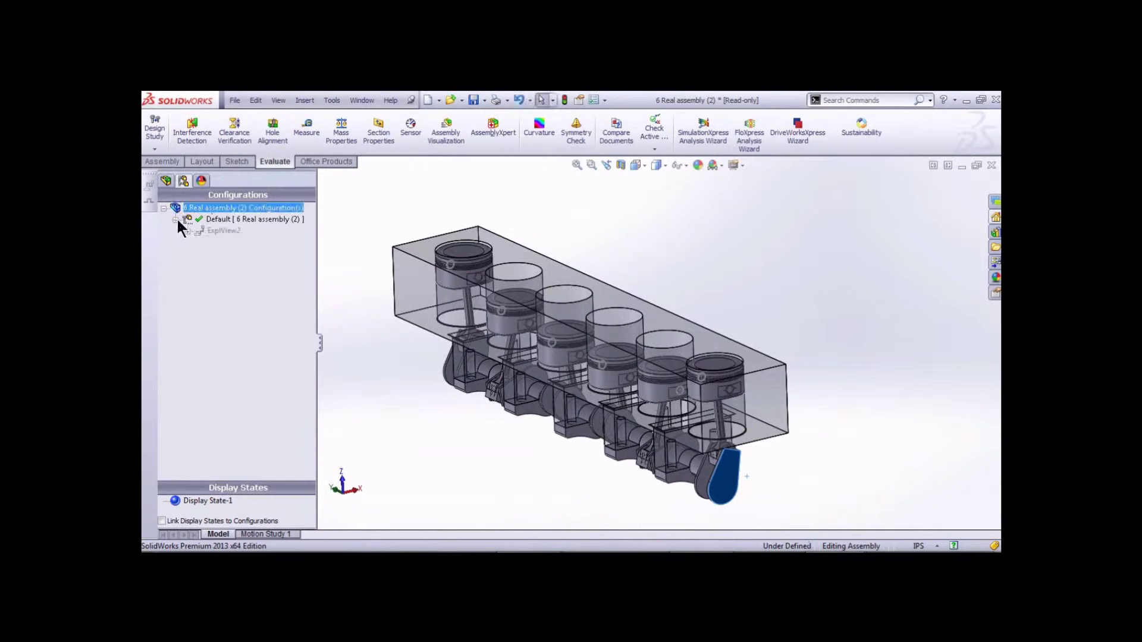
double_click(220, 232)
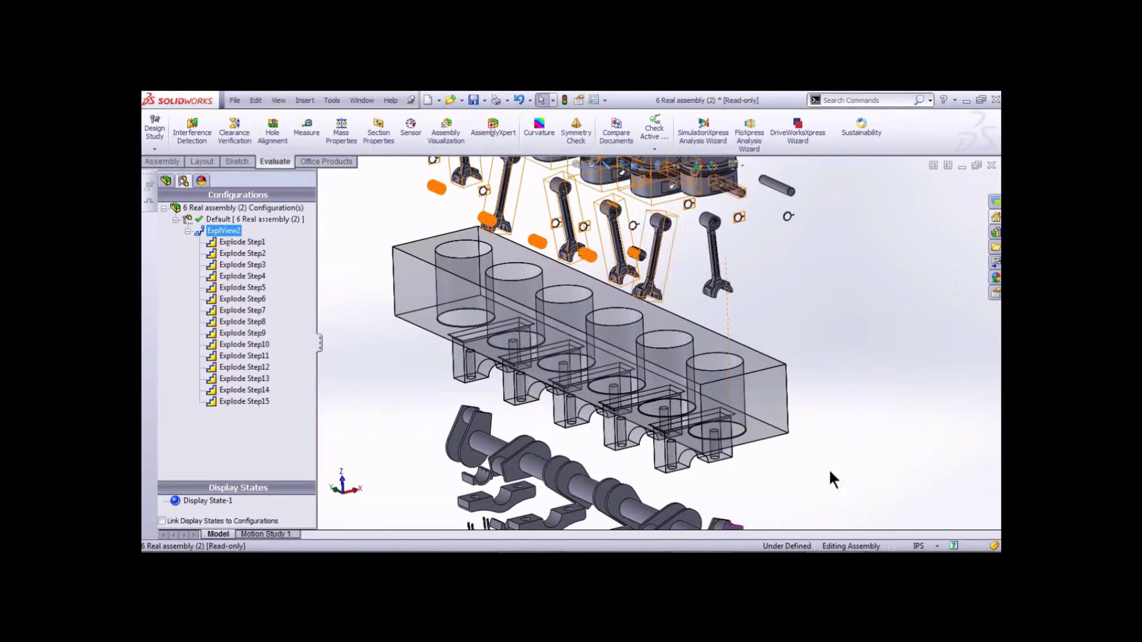
mouse_move(712, 562)
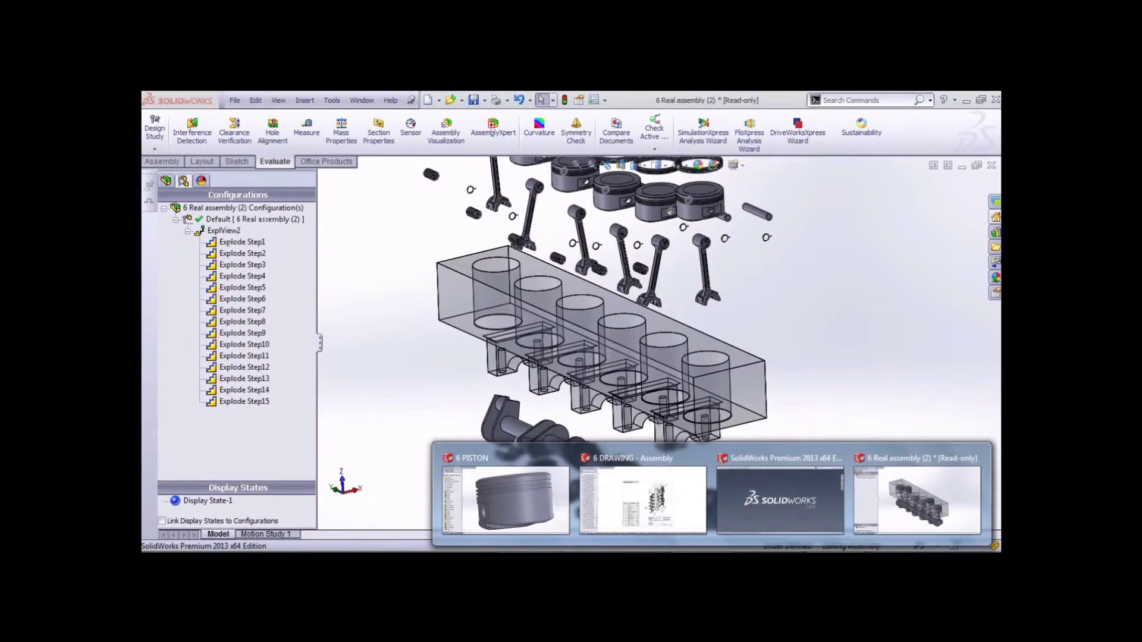
click(743, 513)
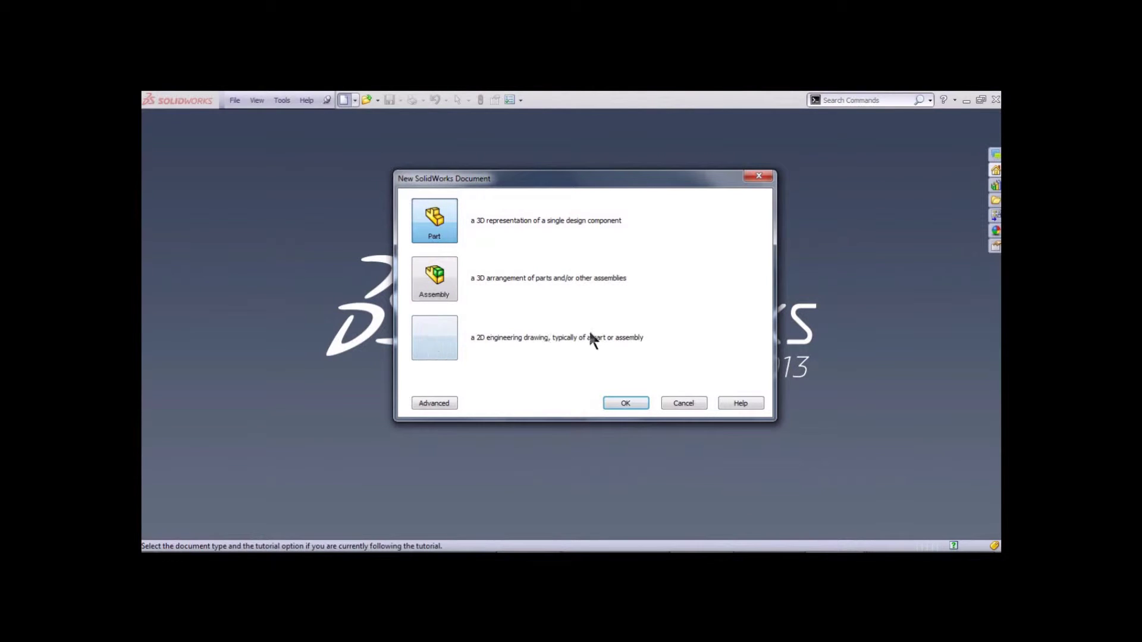
- Switch to 6 DRAWING and examine its exploded Assembly sheet and the dimensioned Piston sheet
mouse_move(712, 562)
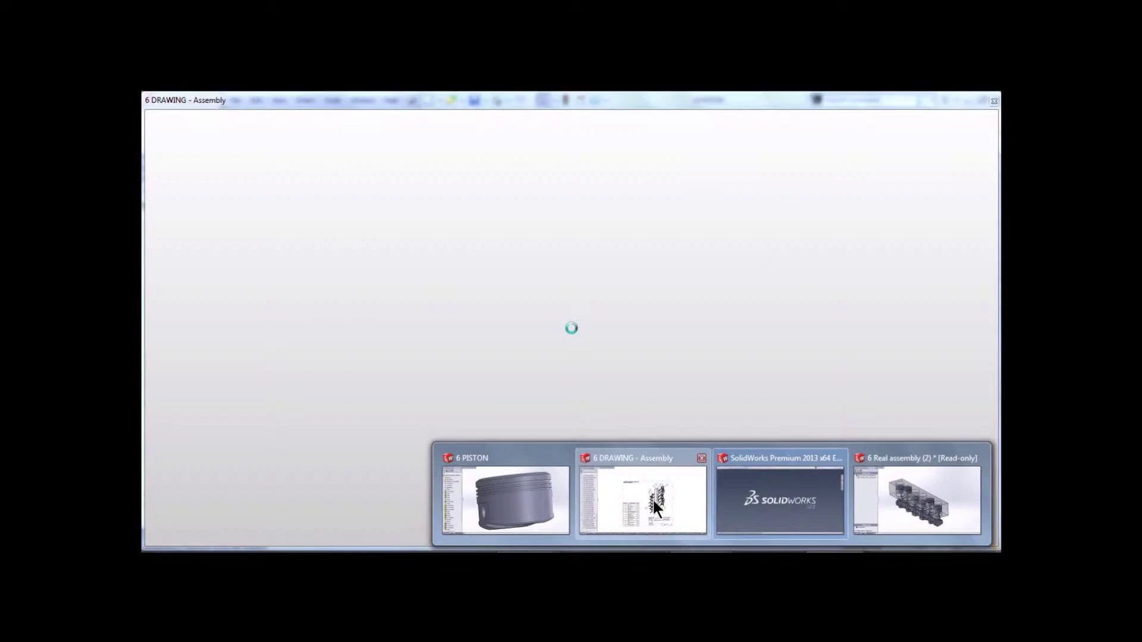
click(652, 498)
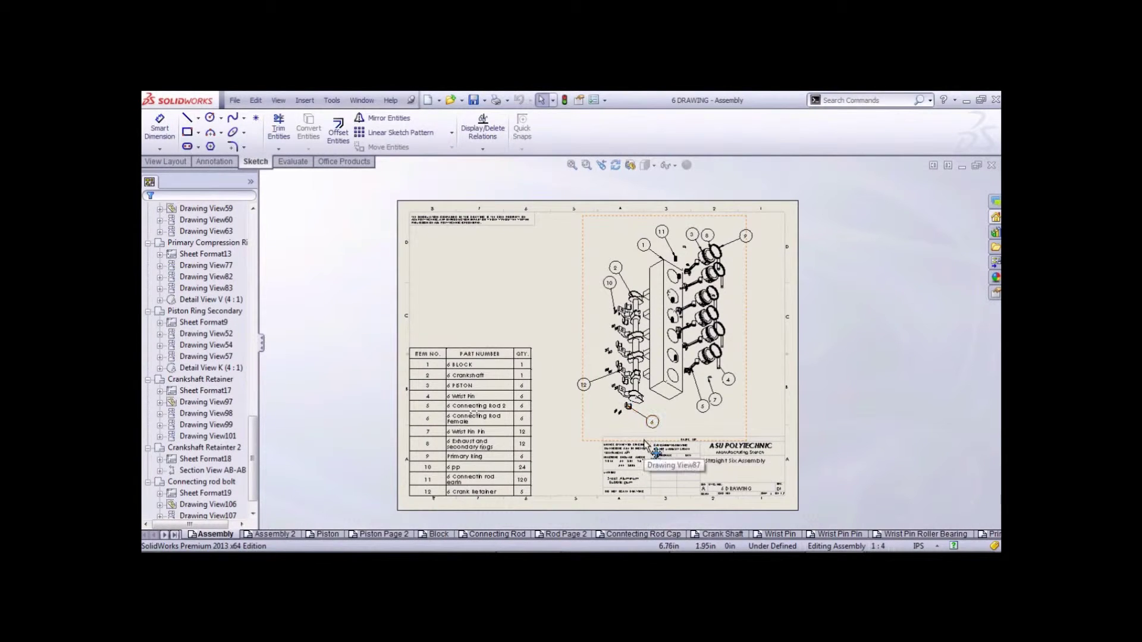
scroll(648, 435, down, 1)
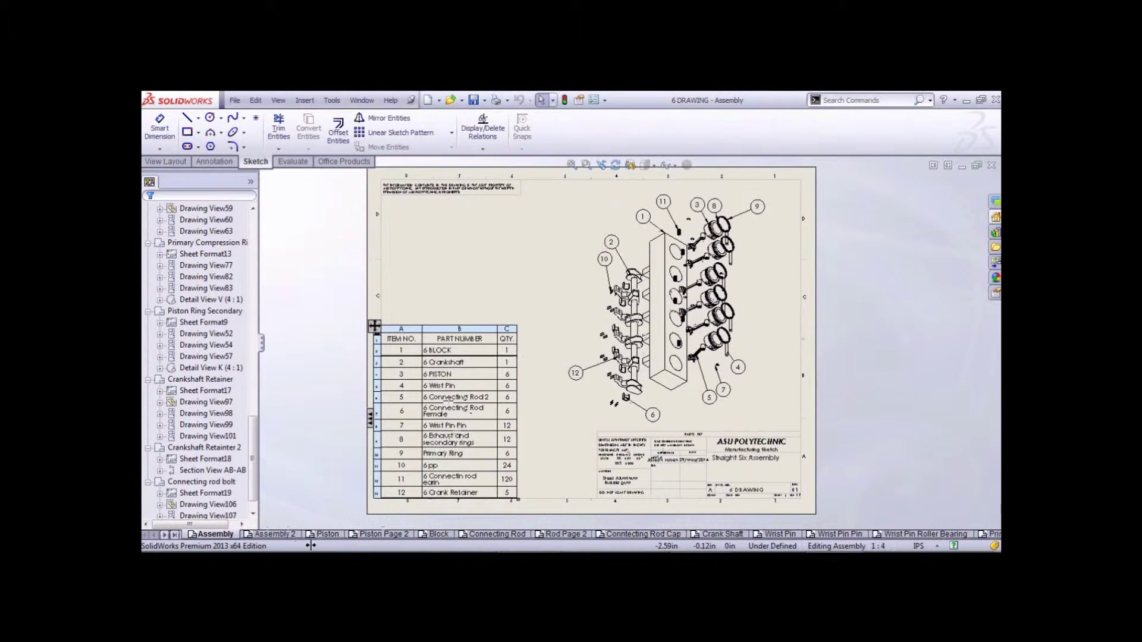
click(327, 535)
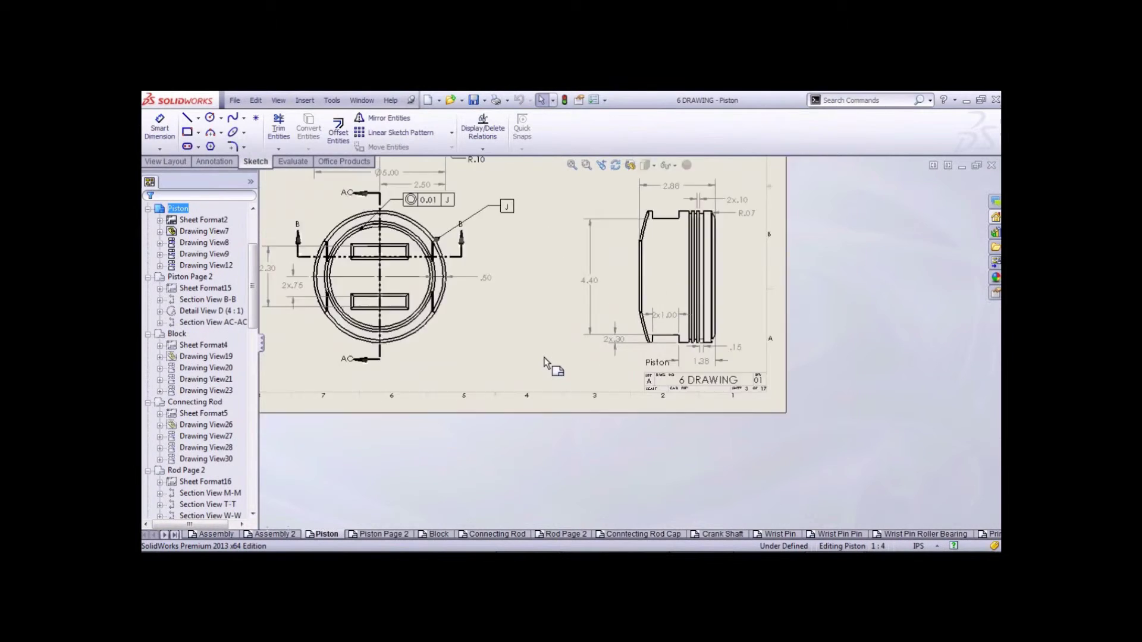
scroll(598, 276, down, 1)
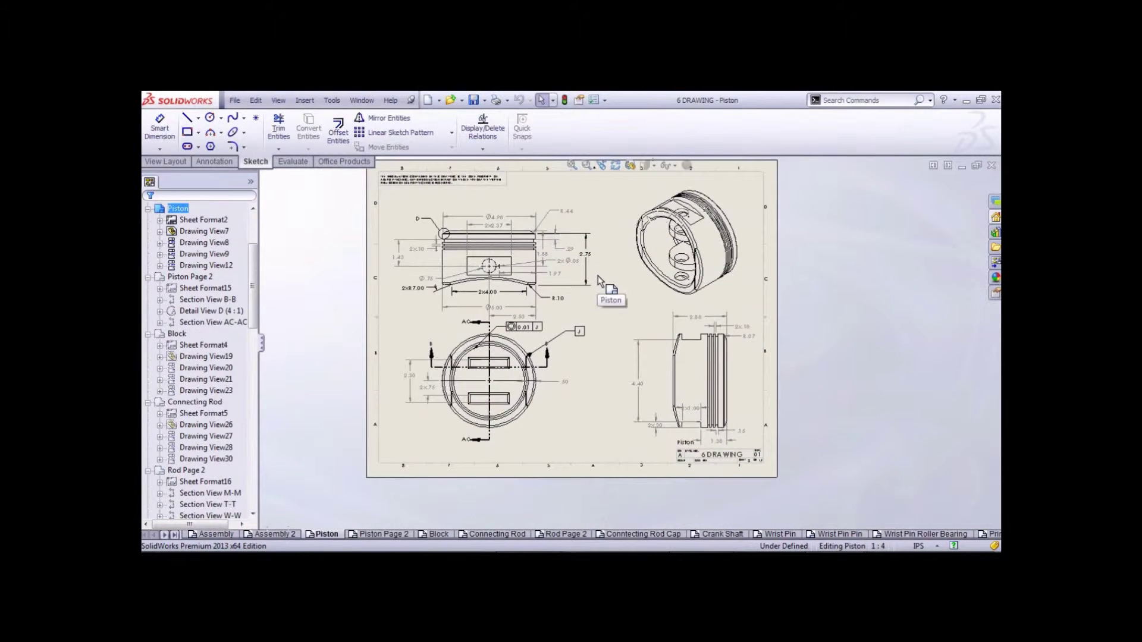
scroll(606, 259, up, 1)
scroll(608, 256, down, 2)
scroll(622, 428, down, 1)
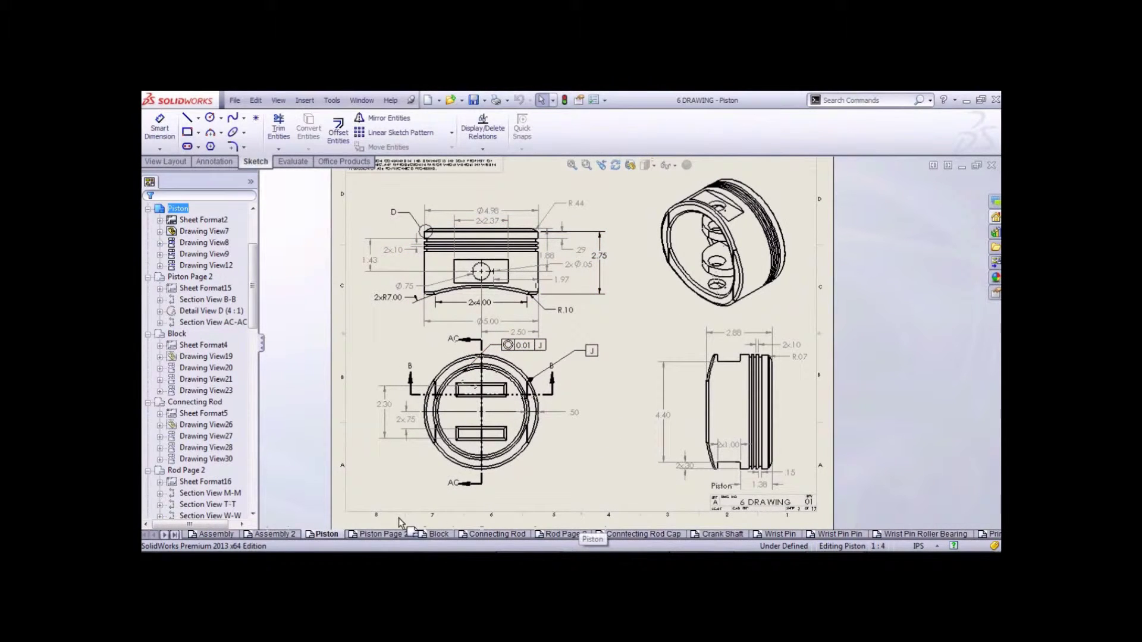
- Examine the section and detail views on the Piston Page 2 sheet
click(388, 534)
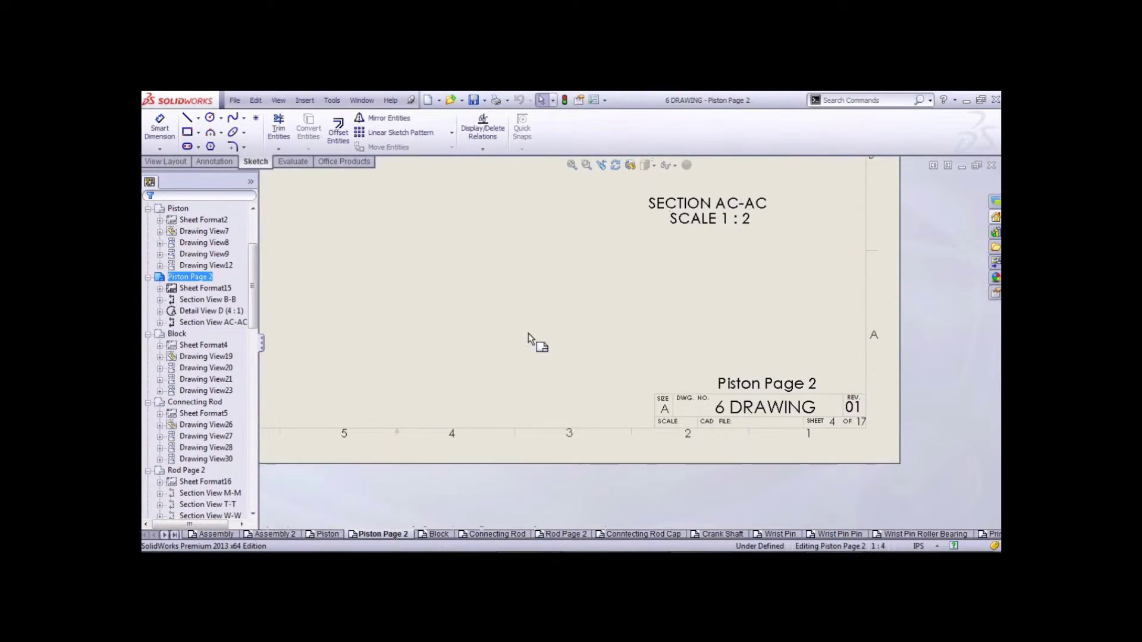
scroll(528, 333, up, 6)
scroll(636, 345, down, 2)
scroll(635, 345, down, 3)
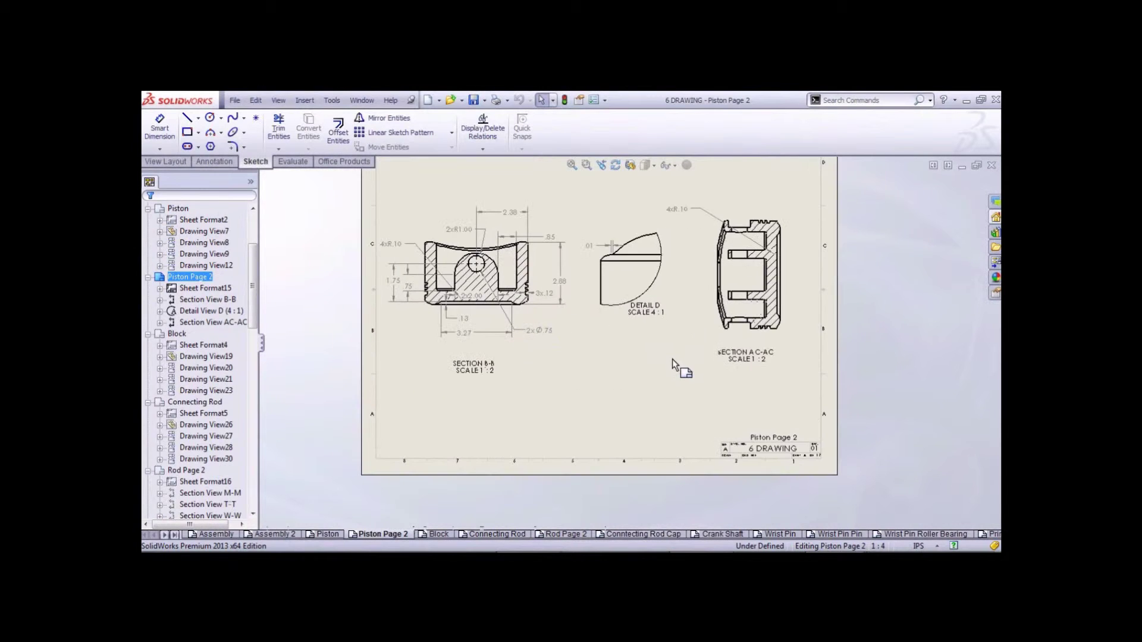
scroll(647, 313, up, 3)
scroll(654, 269, down, 2)
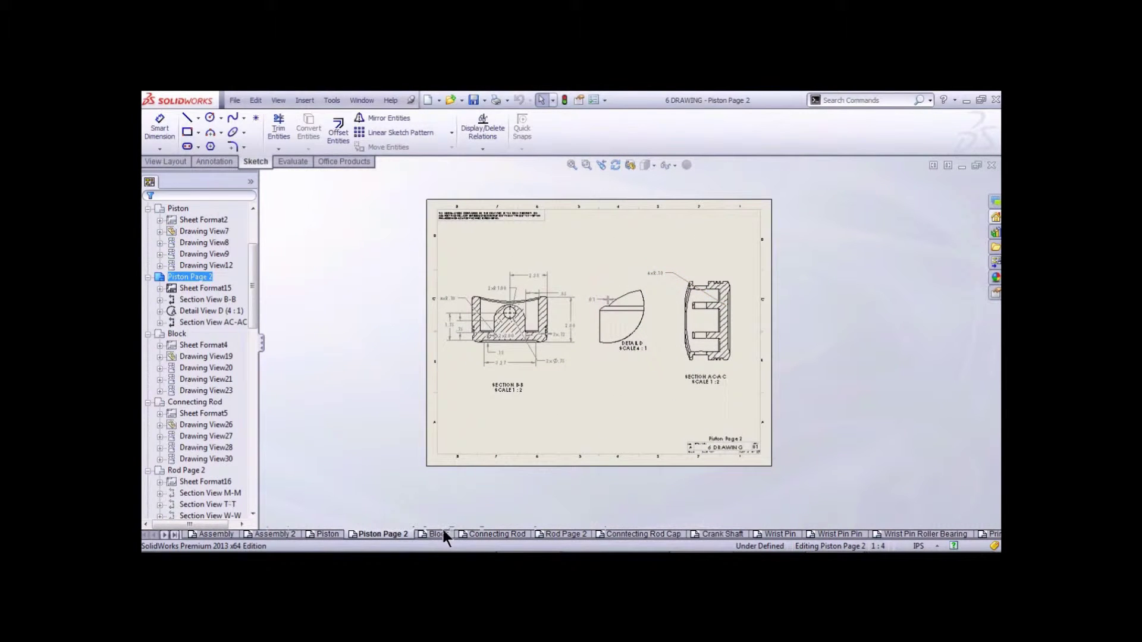
- Examine the views on the Connecting Rod sheet and return to the Piston sheet
click(496, 534)
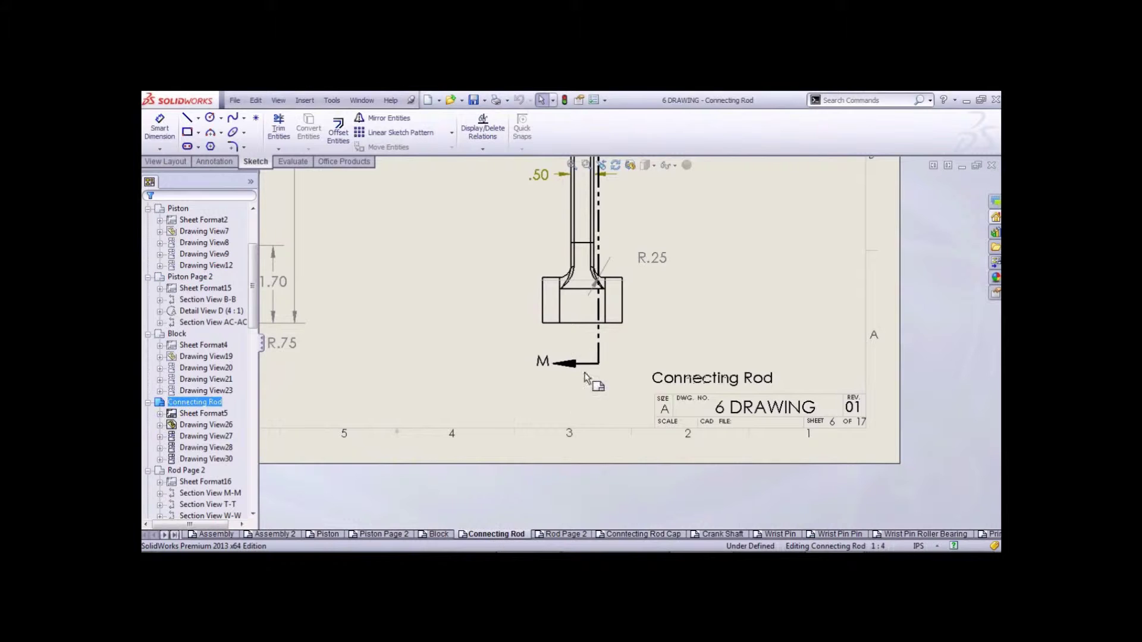
scroll(629, 343, up, 5)
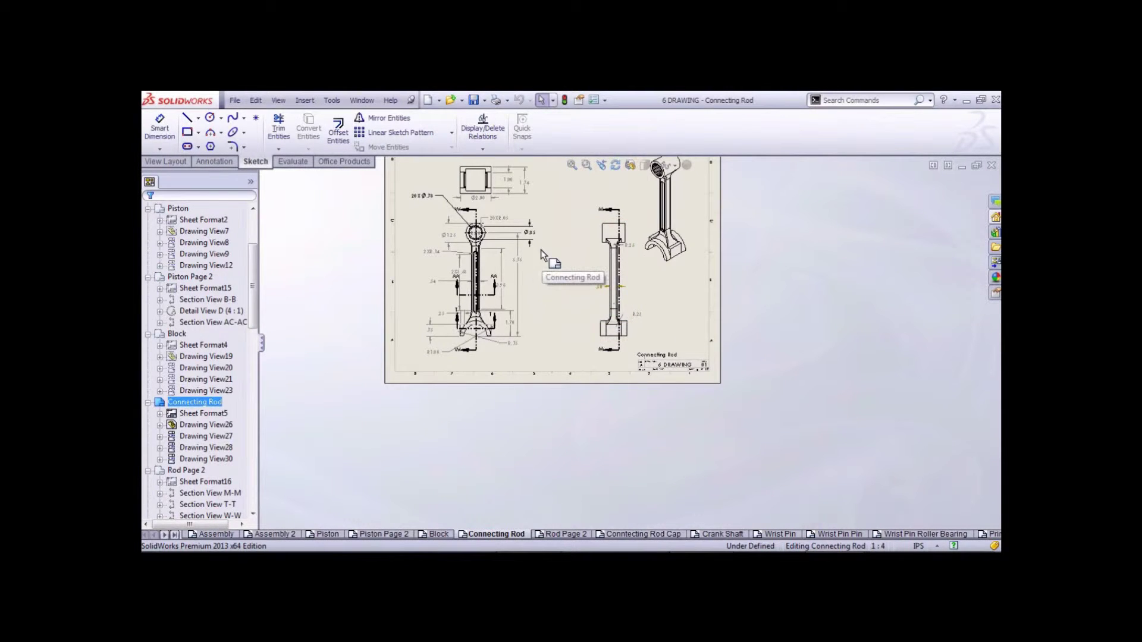
scroll(440, 375, down, 1)
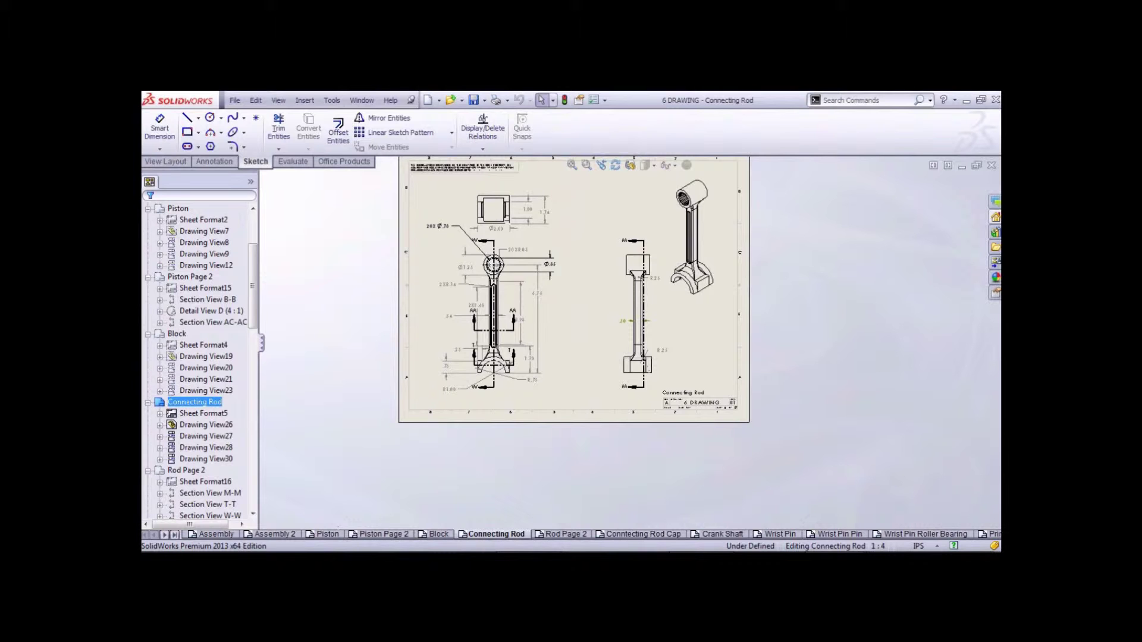
click(327, 534)
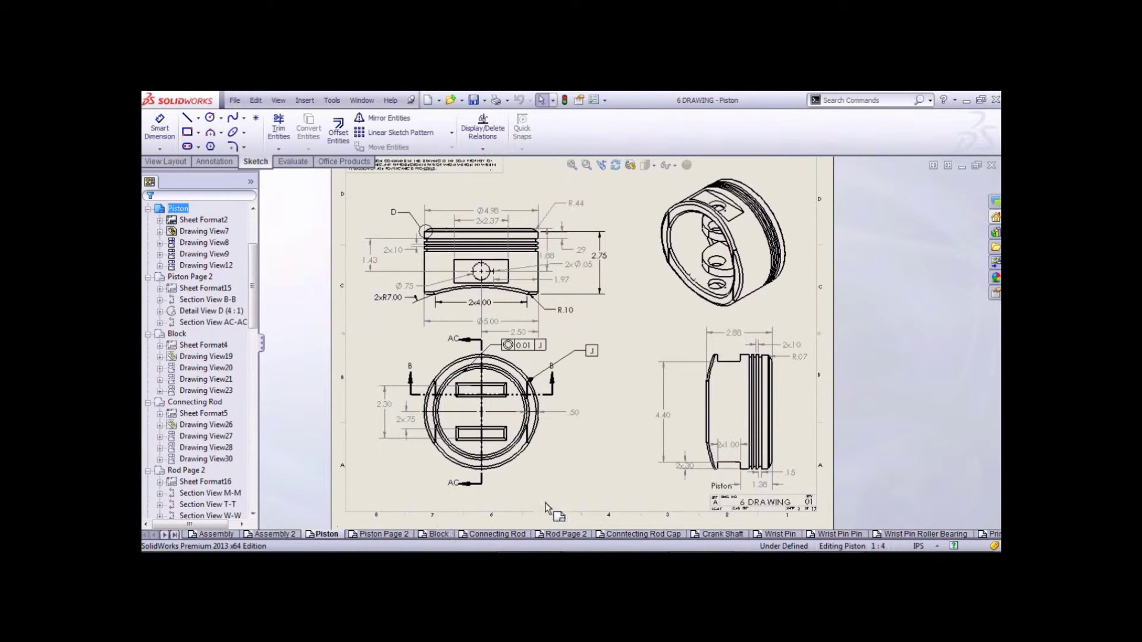
- Create a new part document from the pending new-document choice and review the available unit systems, keeping IPS
mouse_move(711, 562)
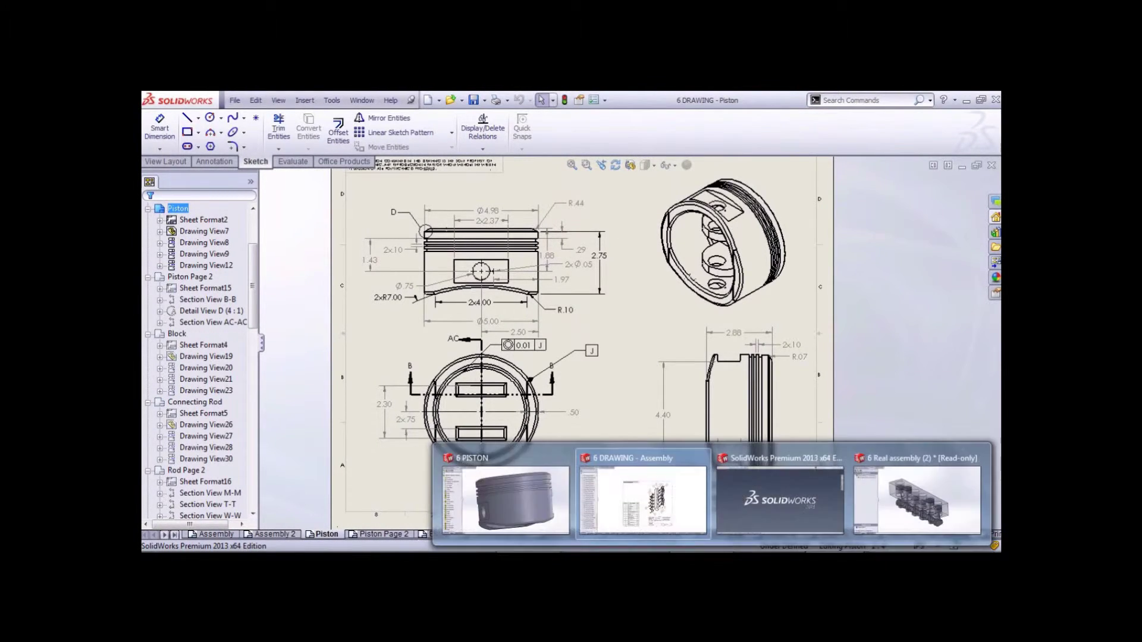
click(774, 490)
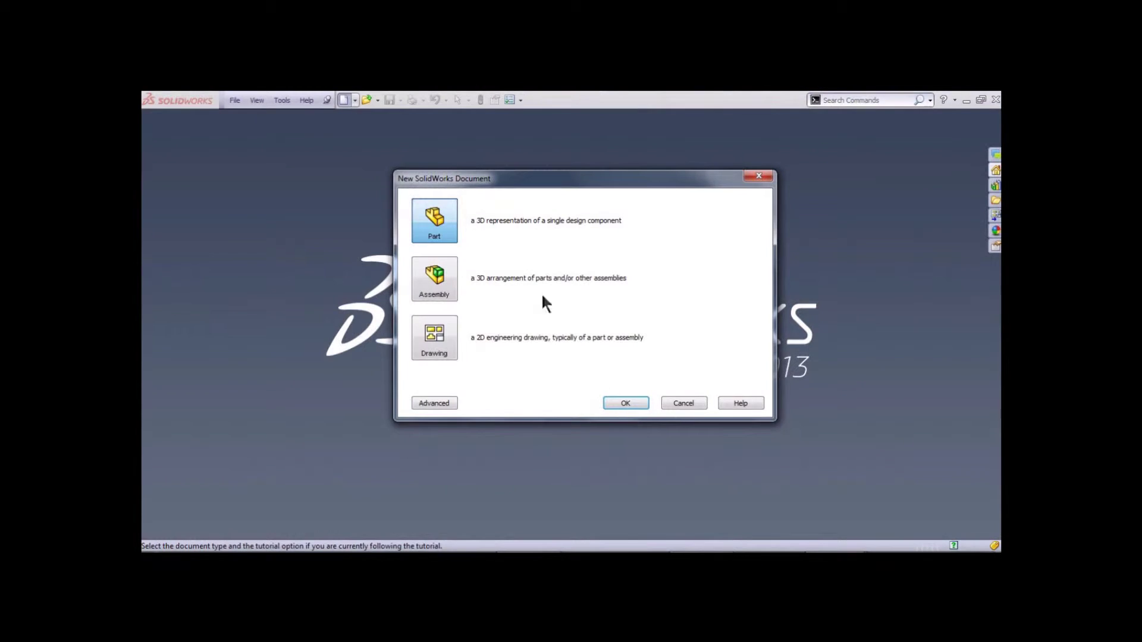
click(624, 405)
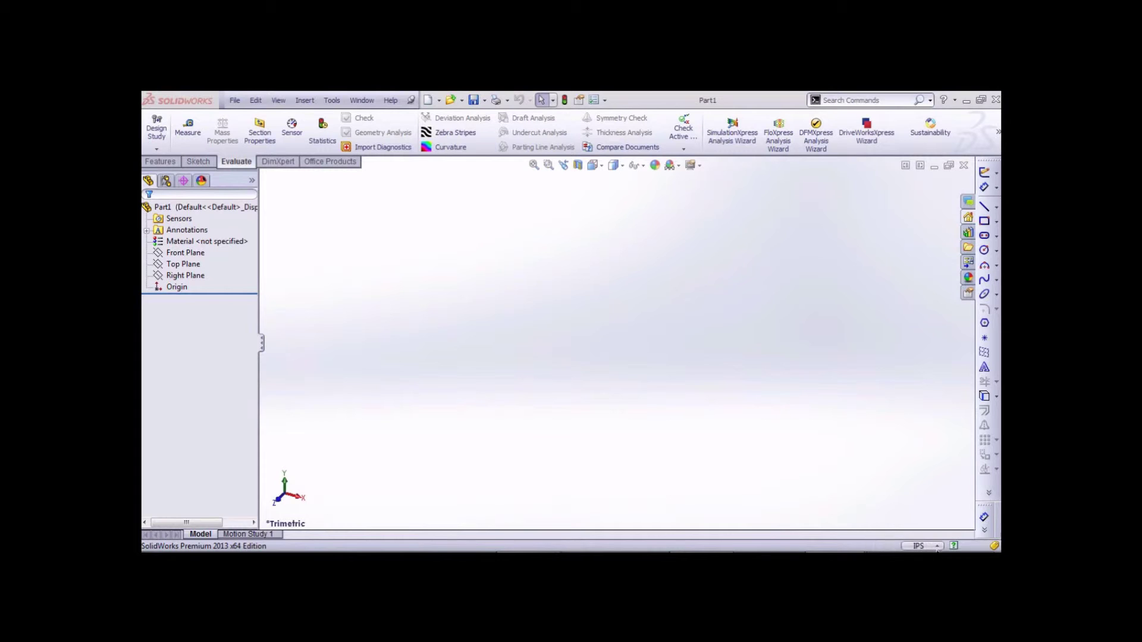
click(940, 547)
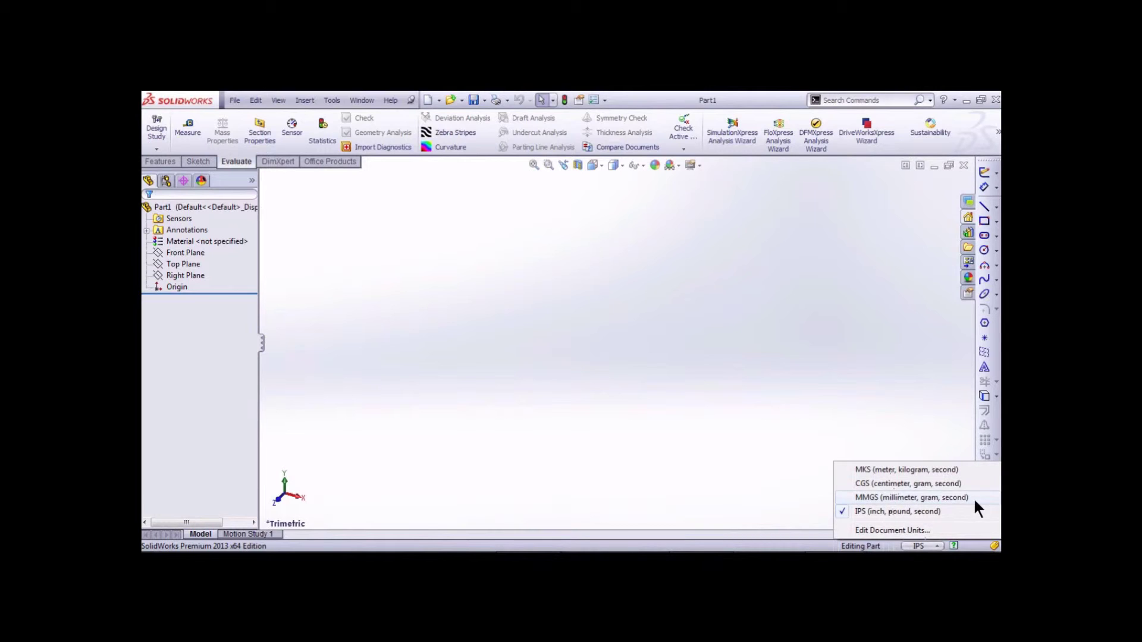
click(601, 406)
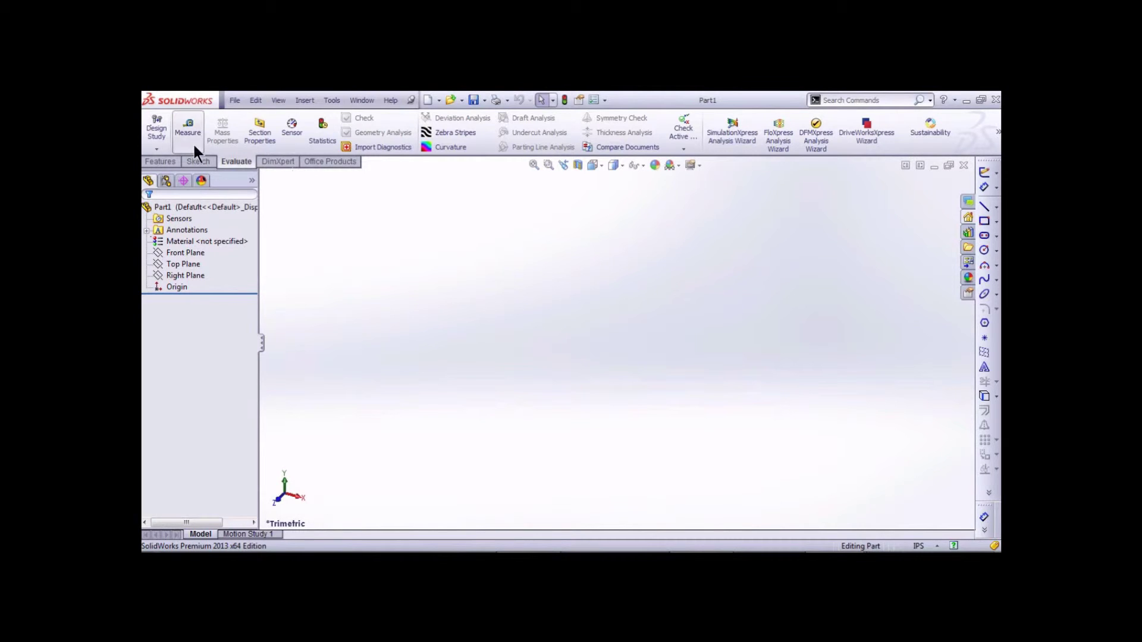
- Look through the Features, Sketch and Evaluate tools, the design tree and the configurations of the new part
click(168, 160)
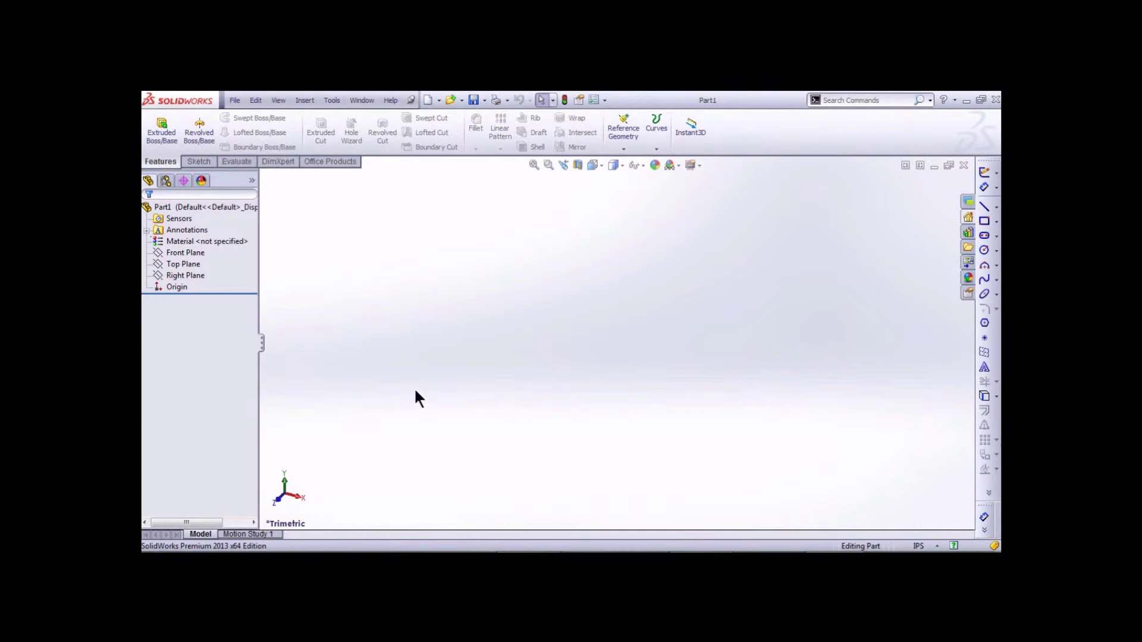
click(206, 159)
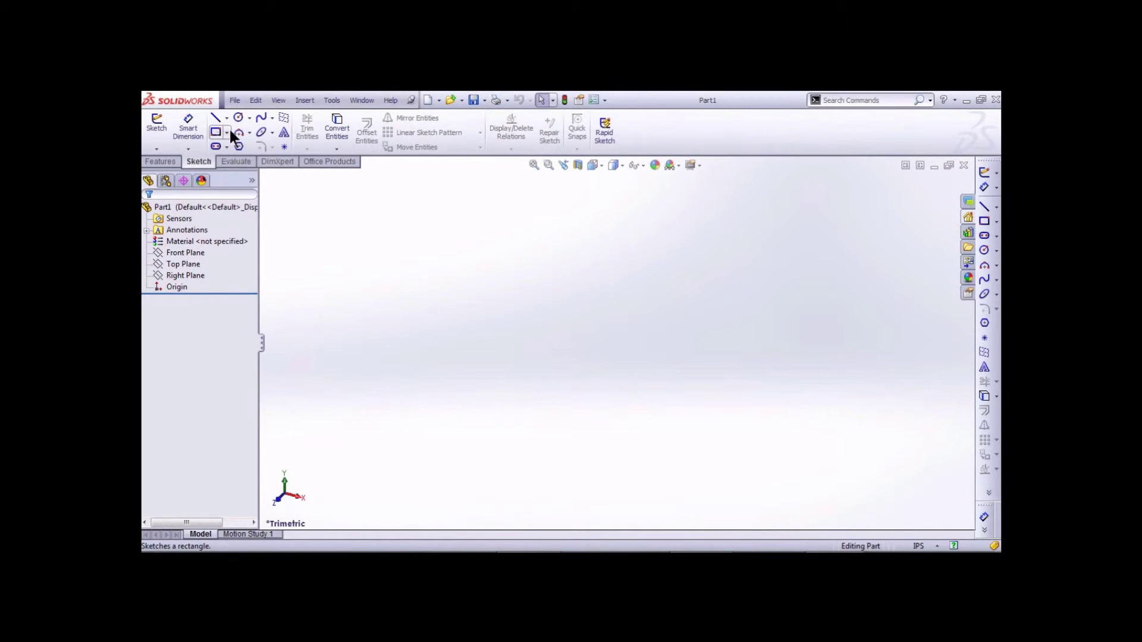
click(241, 160)
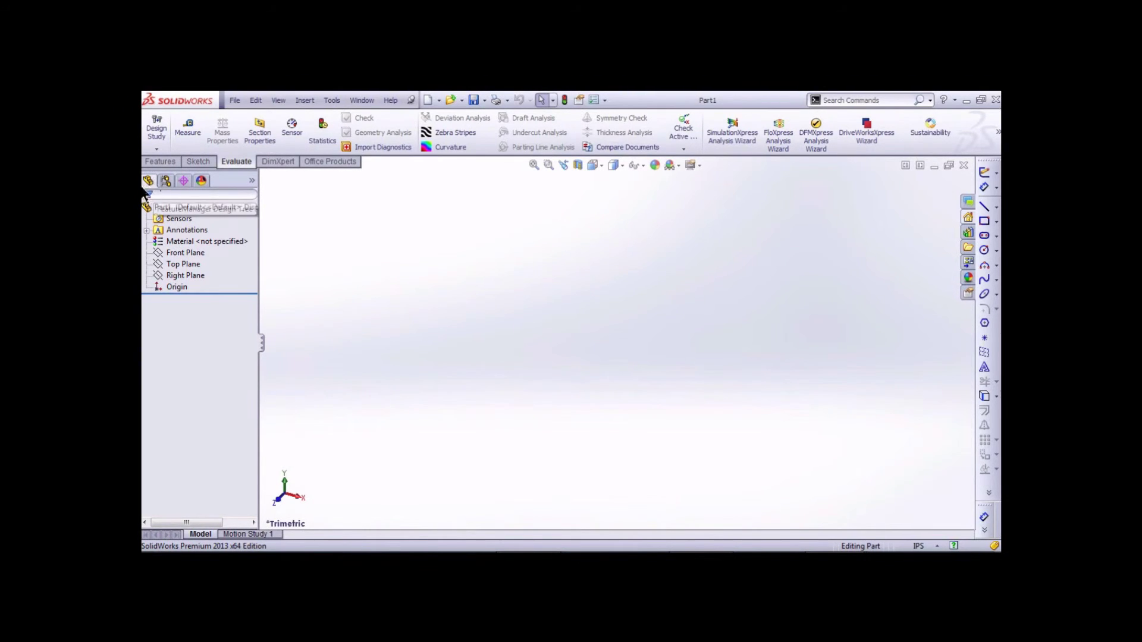
click(178, 240)
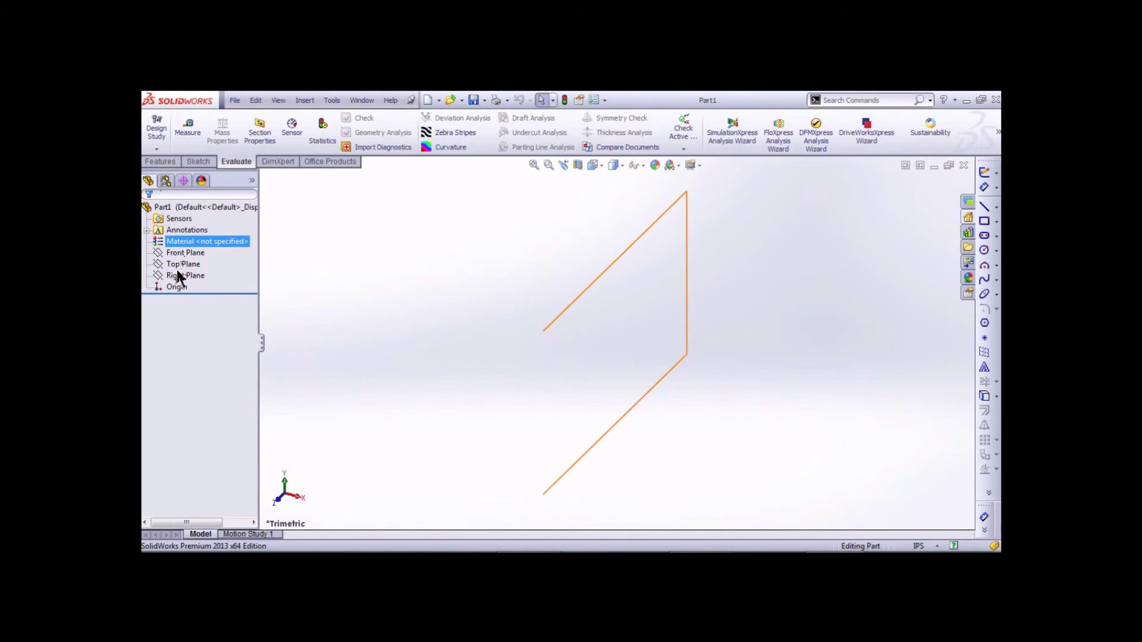
click(157, 219)
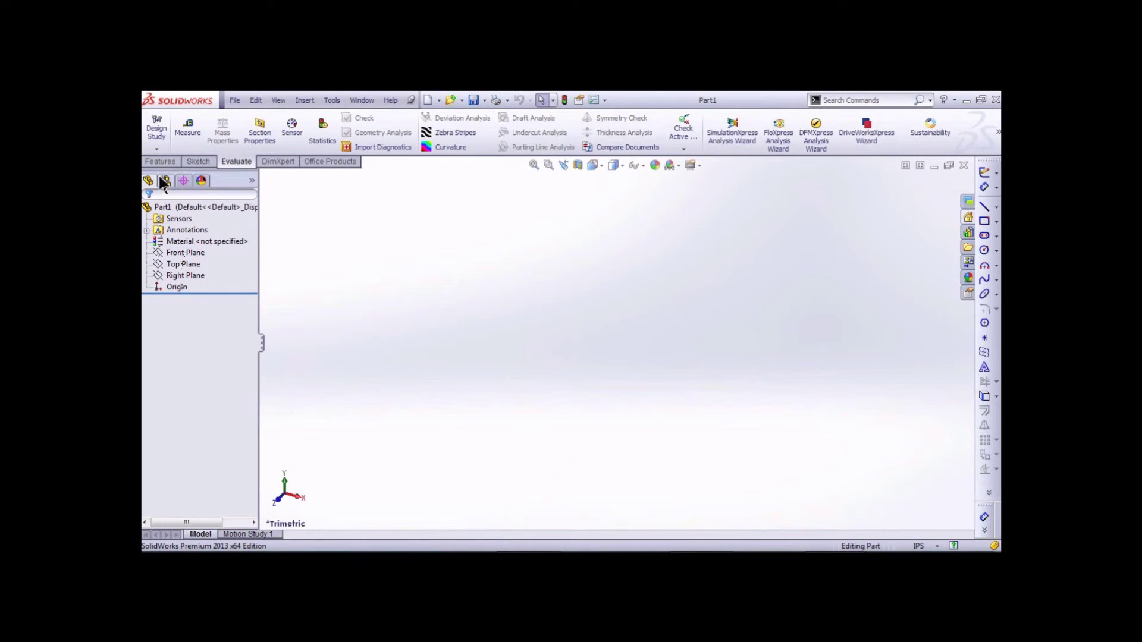
click(196, 162)
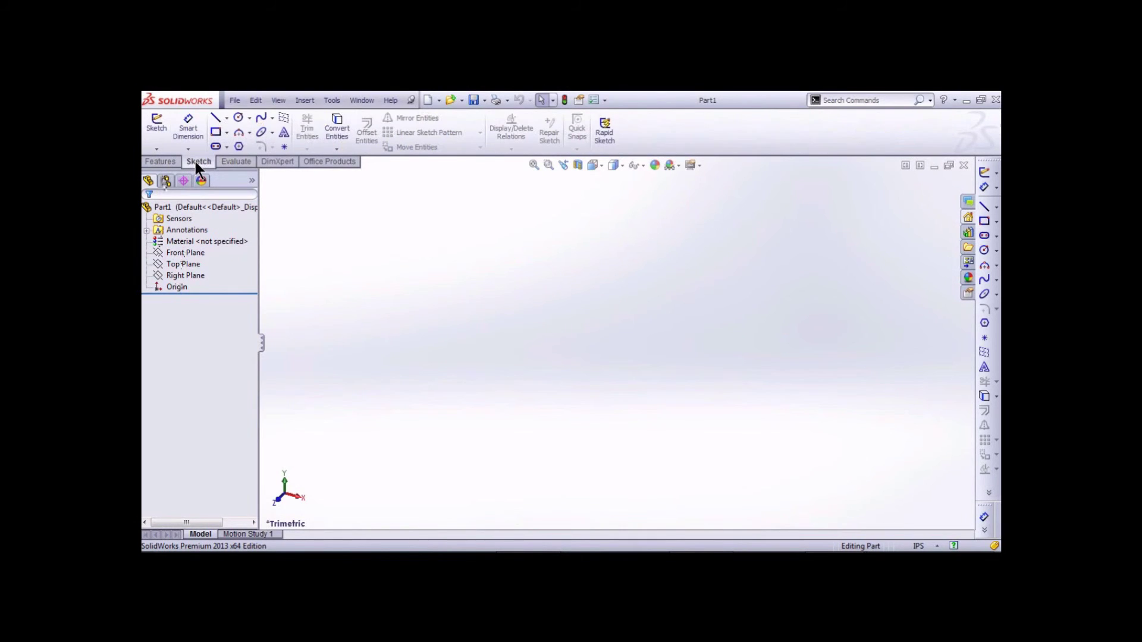
click(165, 182)
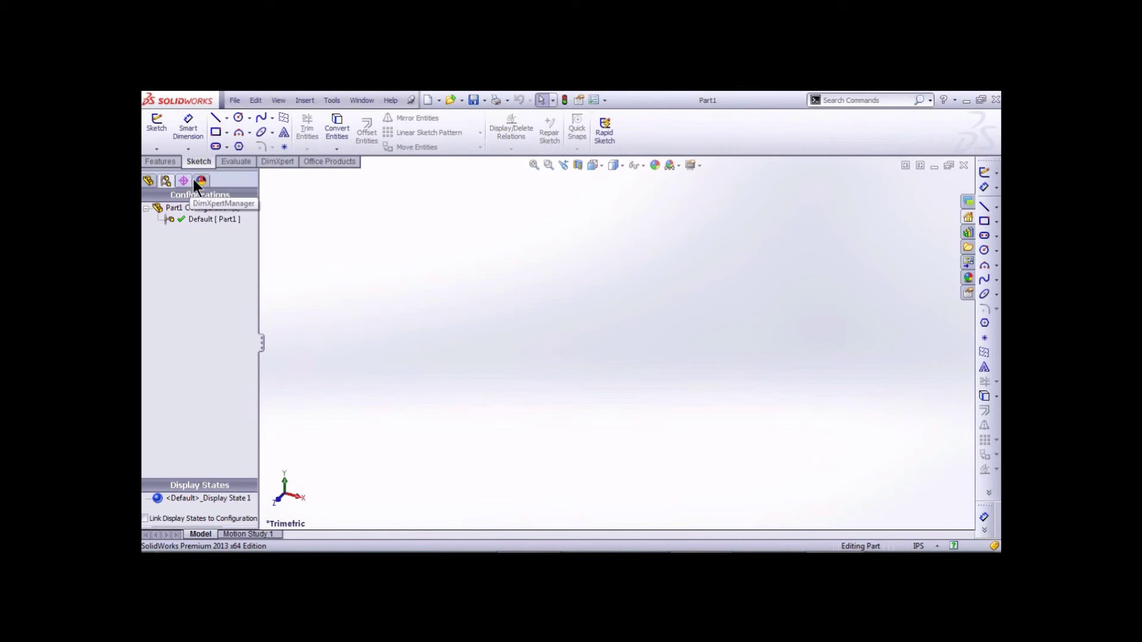
click(149, 180)
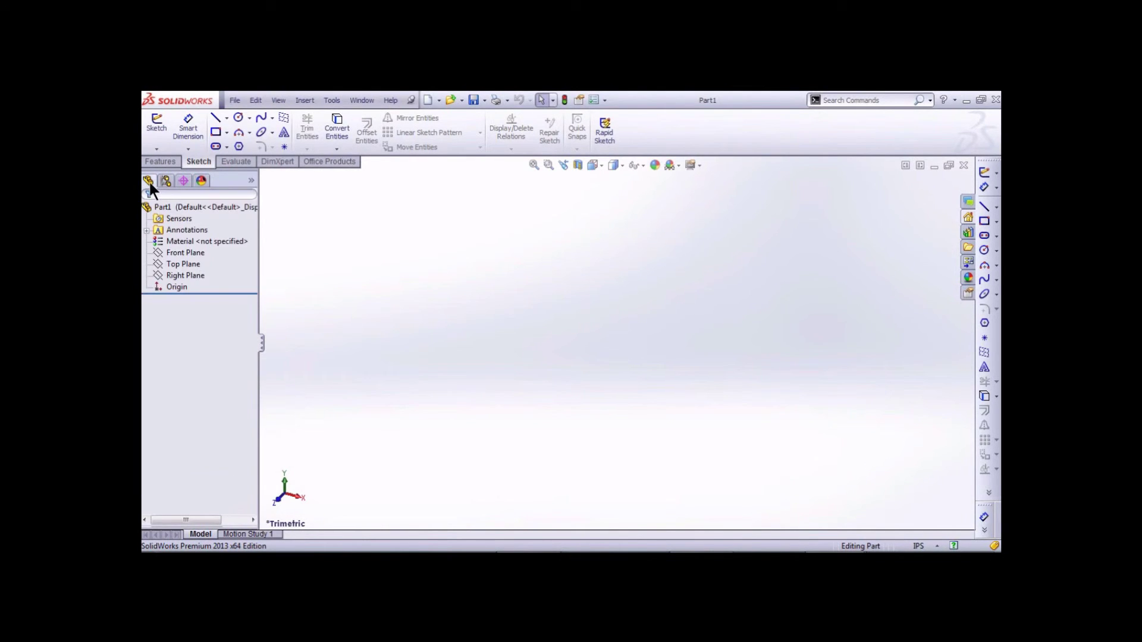